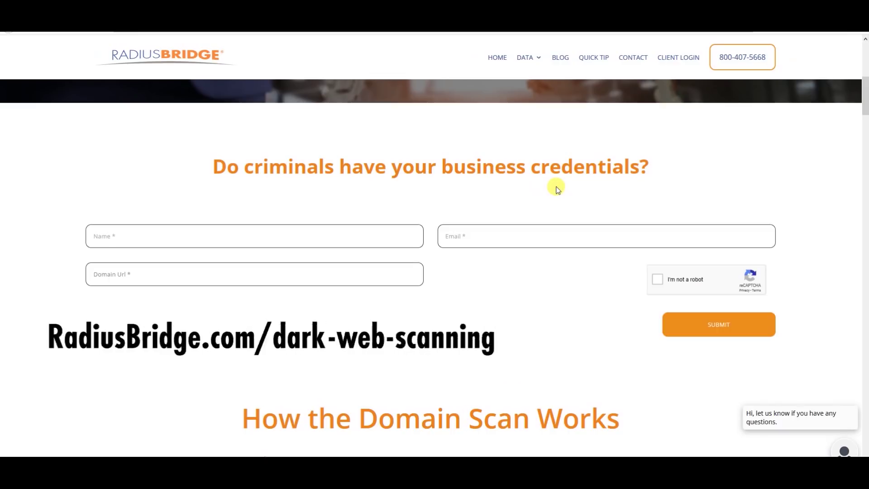
{"action": "scroll", "coordinate": [567, 198], "scroll_direction": "down", "scroll_amount": 2}
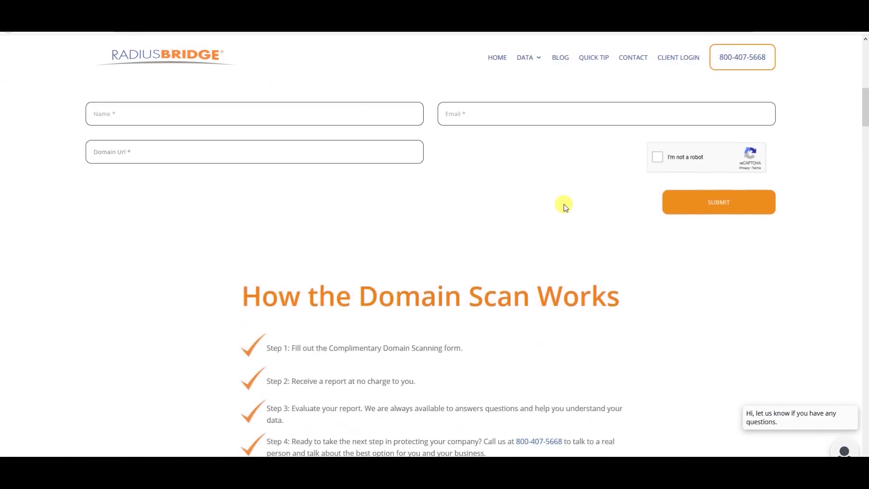
{"action": "scroll", "coordinate": [562, 199], "scroll_direction": "down", "scroll_amount": 2}
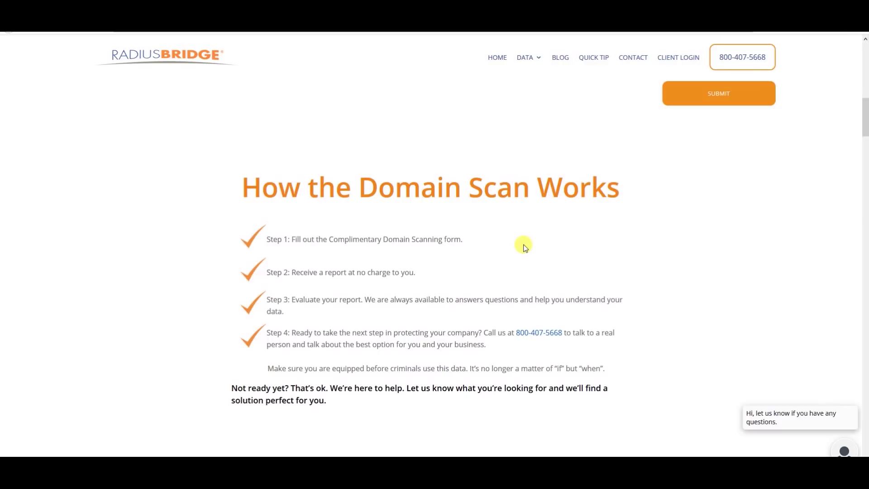
{"action": "scroll", "coordinate": [523, 246], "scroll_direction": "up", "scroll_amount": 2}
{"action": "scroll", "coordinate": [475, 228], "scroll_direction": "down", "scroll_amount": 1}
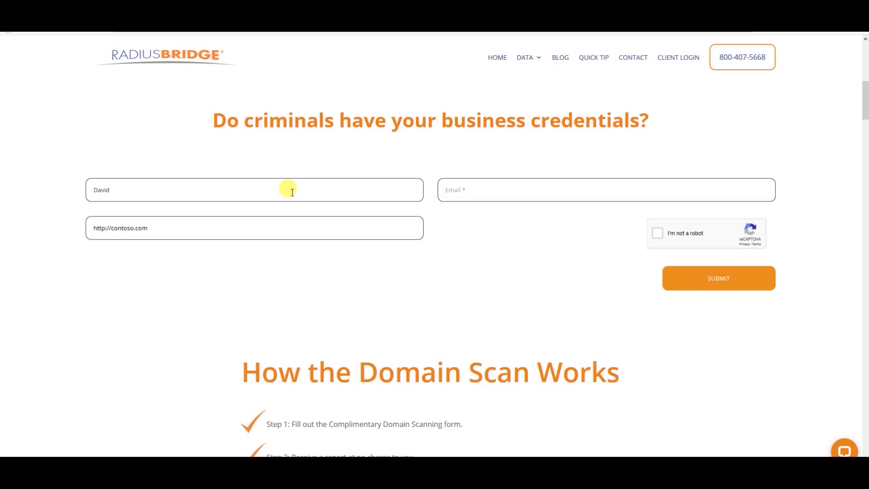
{"action": "type", "text": "dav"}
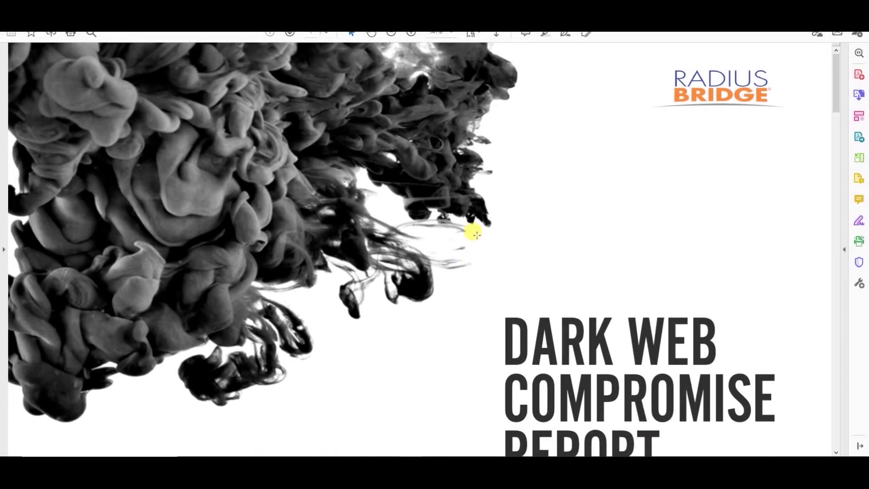
{"action": "scroll", "coordinate": [543, 193], "scroll_direction": "down", "scroll_amount": 3}
{"action": "scroll", "coordinate": [546, 195], "scroll_direction": "down", "scroll_amount": 1}
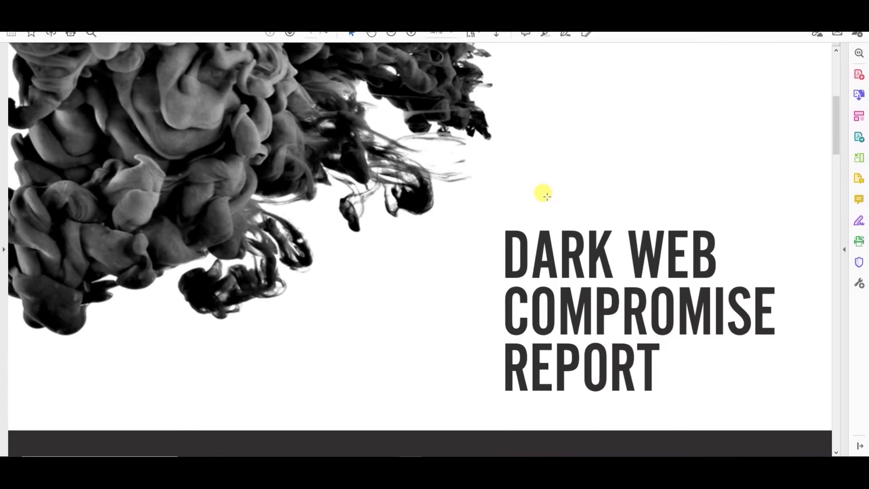
{"action": "scroll", "coordinate": [545, 194], "scroll_direction": "down", "scroll_amount": 2}
{"action": "scroll", "coordinate": [545, 195], "scroll_direction": "down", "scroll_amount": 2}
{"action": "scroll", "coordinate": [543, 195], "scroll_direction": "down", "scroll_amount": 2}
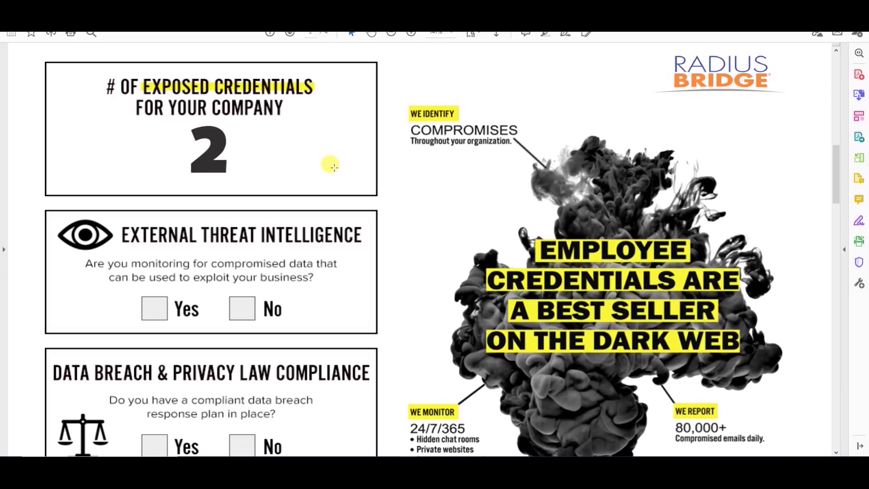
{"action": "scroll", "coordinate": [331, 166], "scroll_direction": "down", "scroll_amount": 1}
{"action": "scroll", "coordinate": [329, 164], "scroll_direction": "down", "scroll_amount": 1}
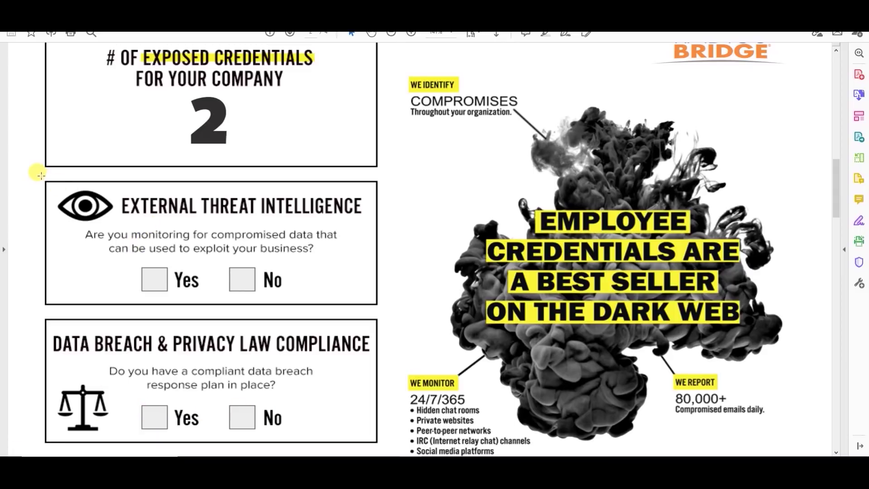
{"action": "scroll", "coordinate": [41, 174], "scroll_direction": "down", "scroll_amount": 1}
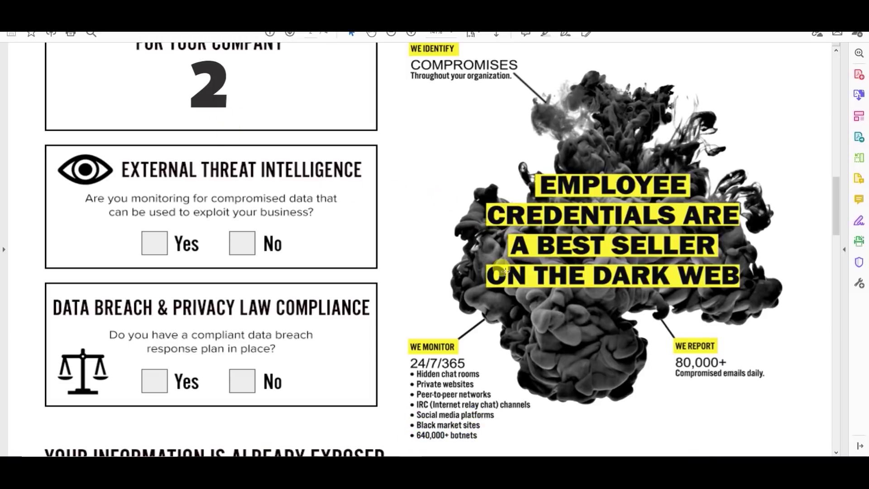
{"action": "scroll", "coordinate": [438, 261], "scroll_direction": "down", "scroll_amount": 2}
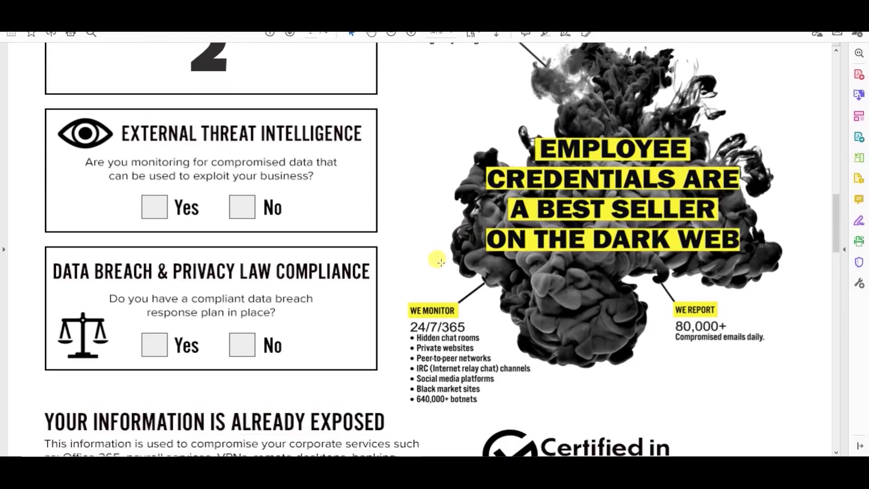
{"action": "scroll", "coordinate": [438, 260], "scroll_direction": "down", "scroll_amount": 2}
{"action": "scroll", "coordinate": [438, 261], "scroll_direction": "down", "scroll_amount": 5}
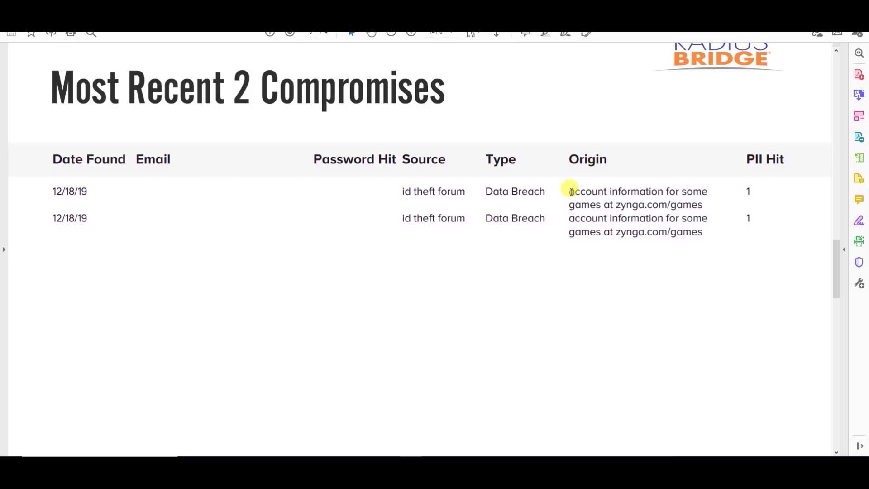
{"action": "left_click_drag", "start_coordinate": [569, 190], "coordinate": [704, 201]}
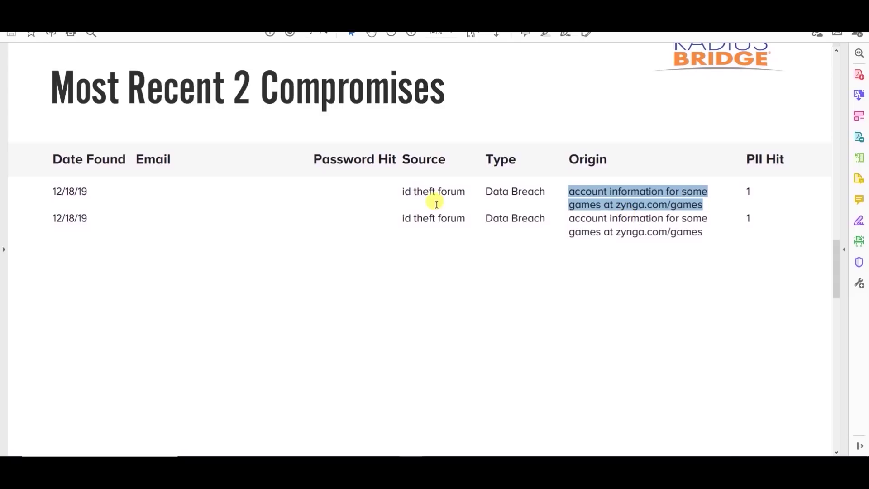
{"action": "left_click", "coordinate": [442, 253]}
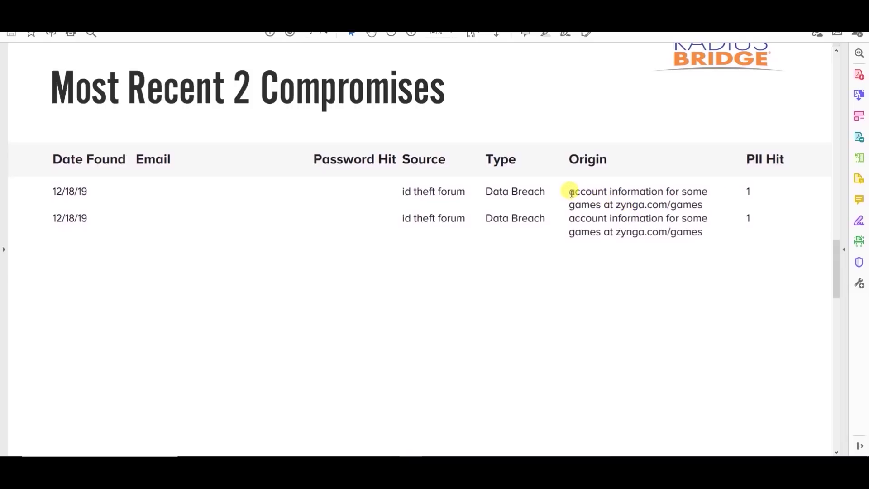
{"action": "left_click_drag", "start_coordinate": [569, 192], "coordinate": [702, 205]}
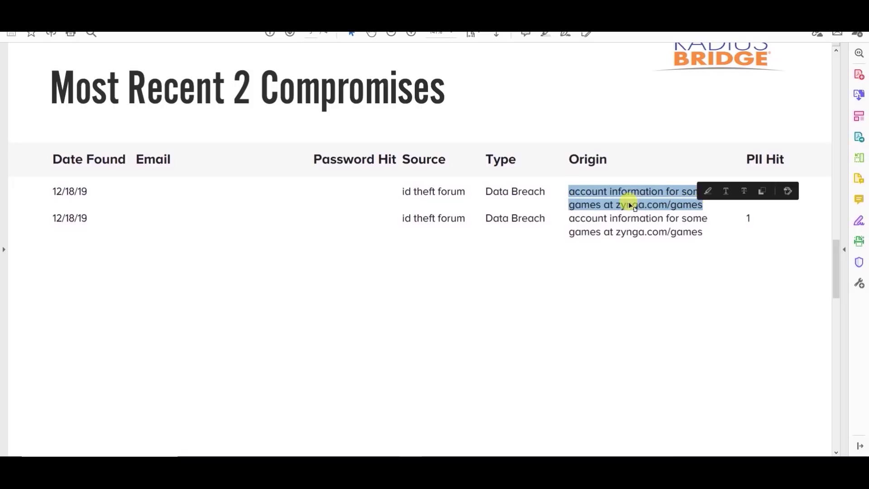
{"action": "left_click", "coordinate": [603, 200]}
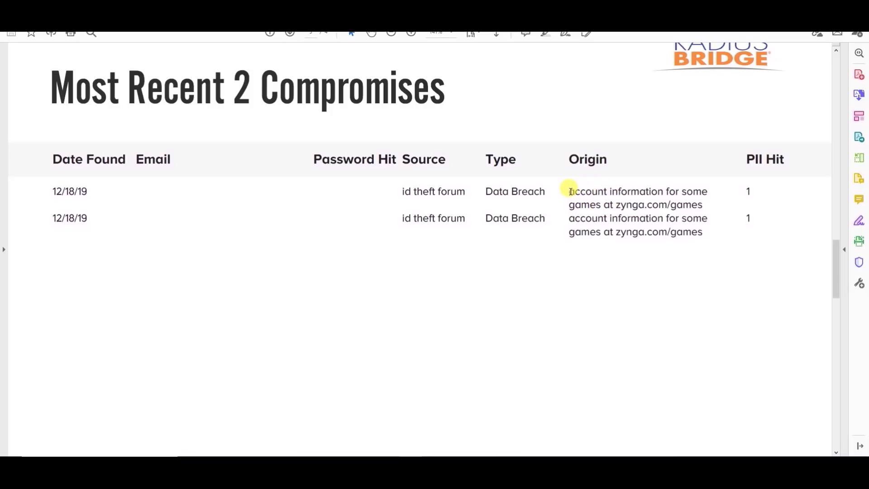
{"action": "left_click_drag", "start_coordinate": [569, 192], "coordinate": [712, 201]}
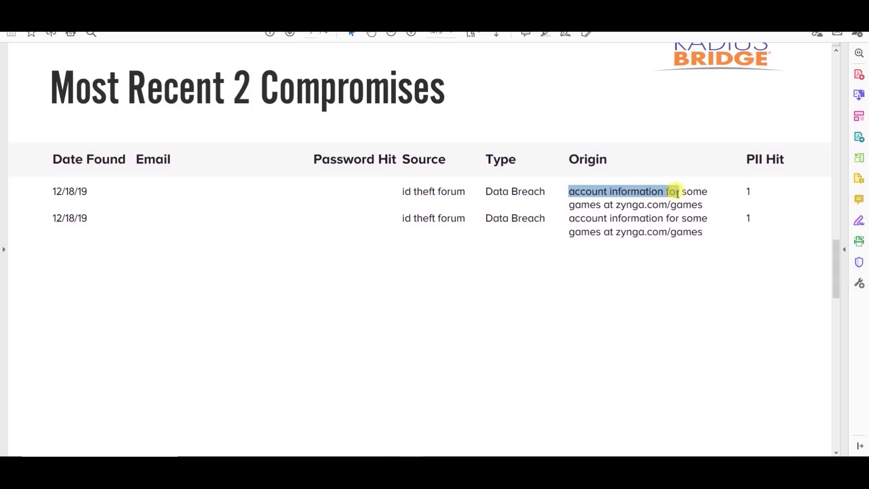
{"action": "left_click", "coordinate": [706, 205]}
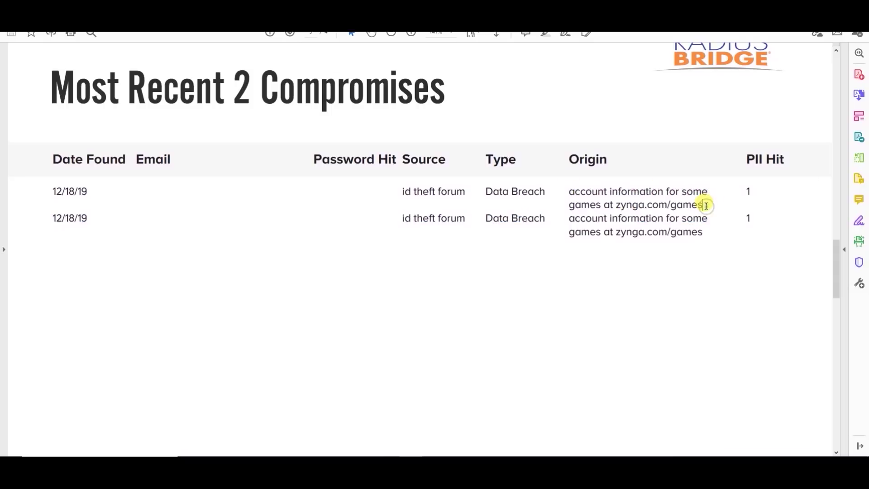